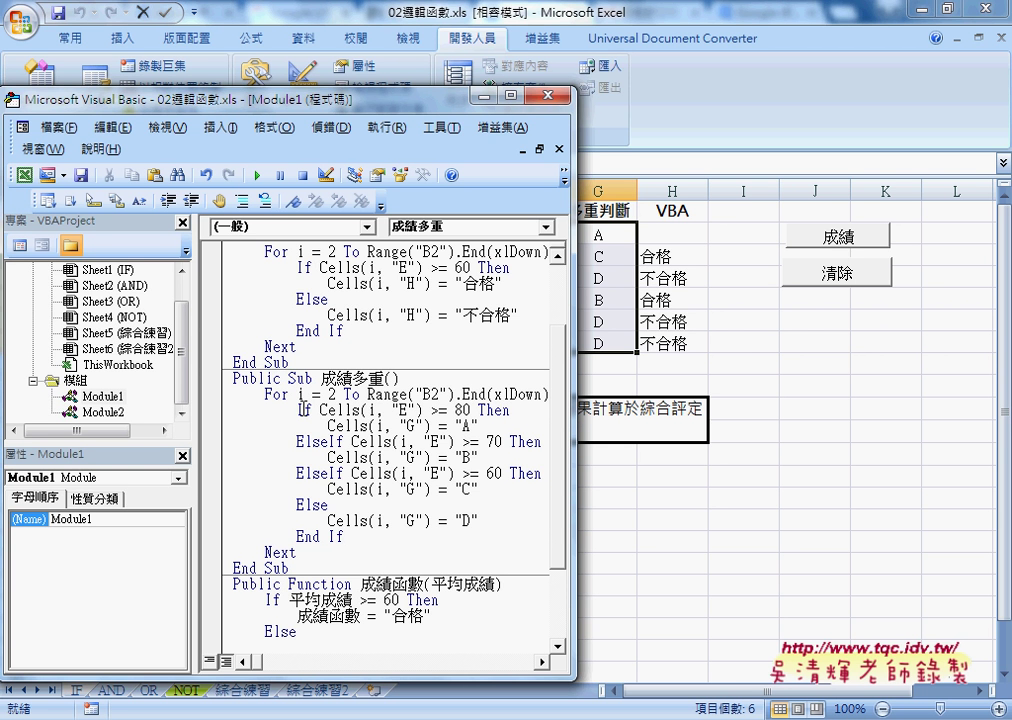
Mark up the grade A condition and the Else/If keywords of the 80- and 70-point branches.
click(222, 413)
mouse_move(222, 418)
mouse_down()
mouse_move(232, 444)
mouse_move(480, 460)
mouse_up()
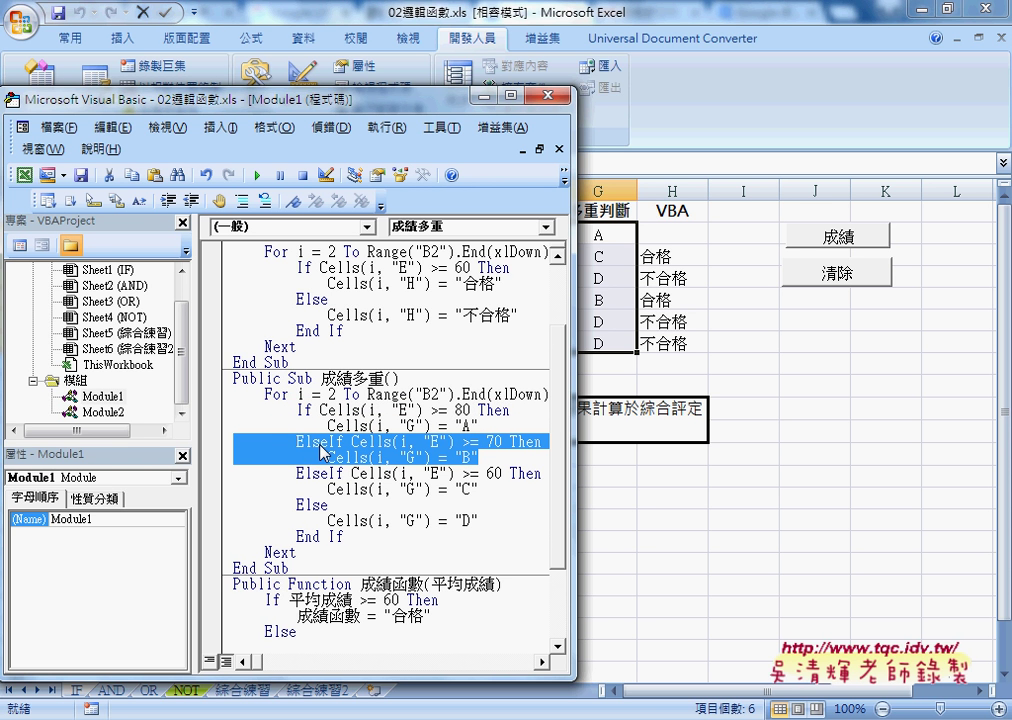
mouse_move(321, 452)
mouse_down()
mouse_move(497, 463)
mouse_move(483, 478)
mouse_up()
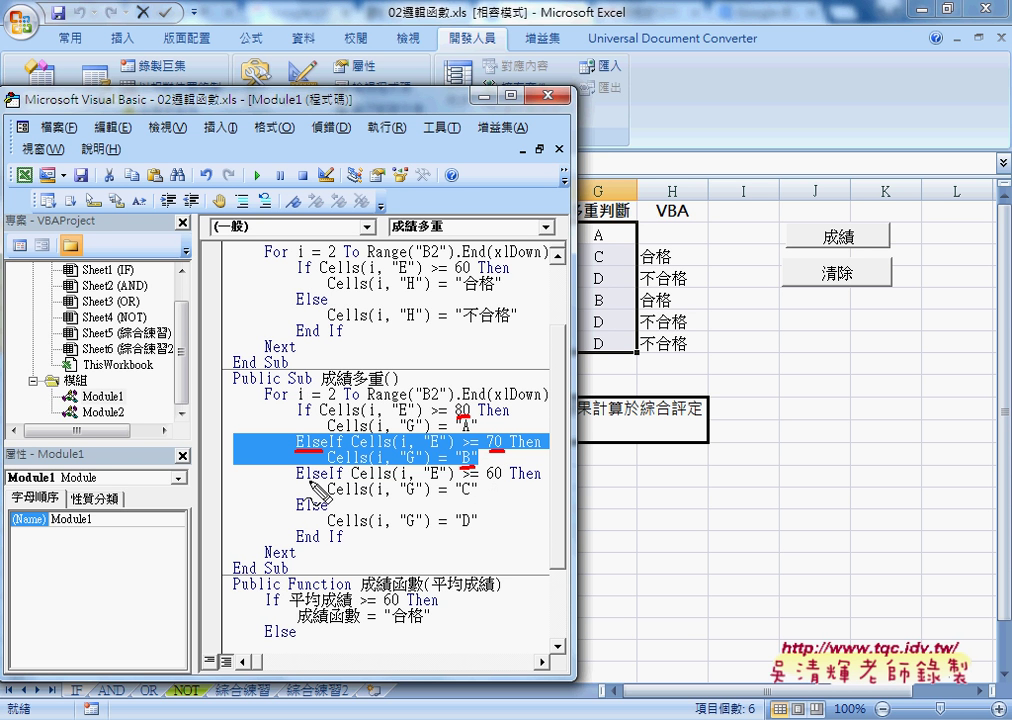
mouse_move(483, 478)
mouse_down()
mouse_move(490, 494)
mouse_move(320, 527)
mouse_move(323, 512)
mouse_up()
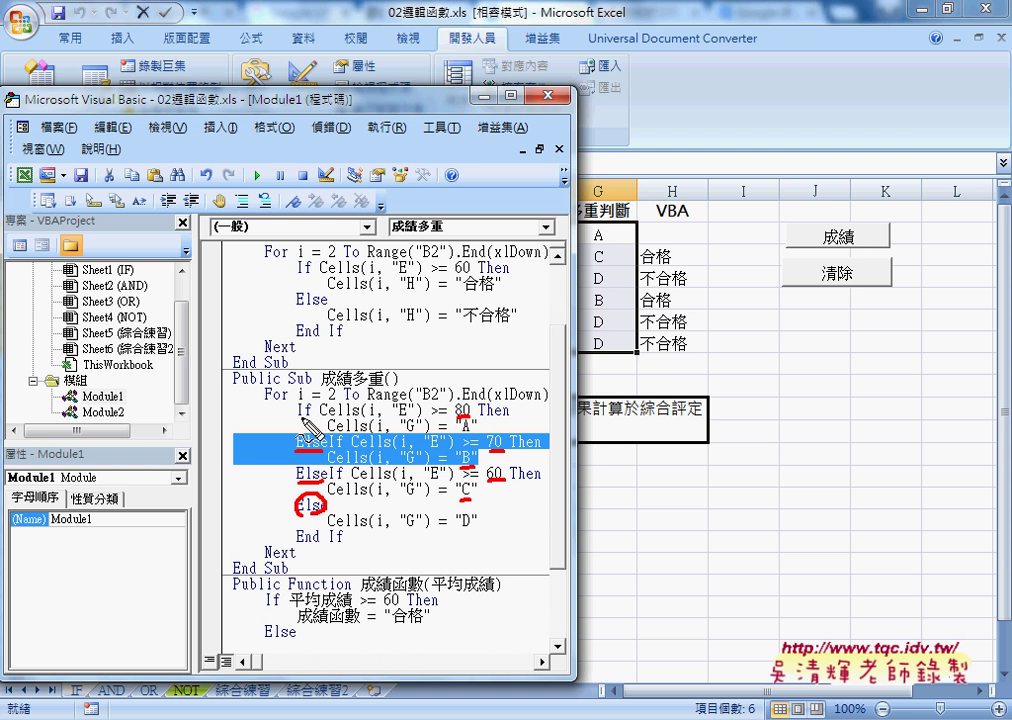
drag(297, 418, 310, 418)
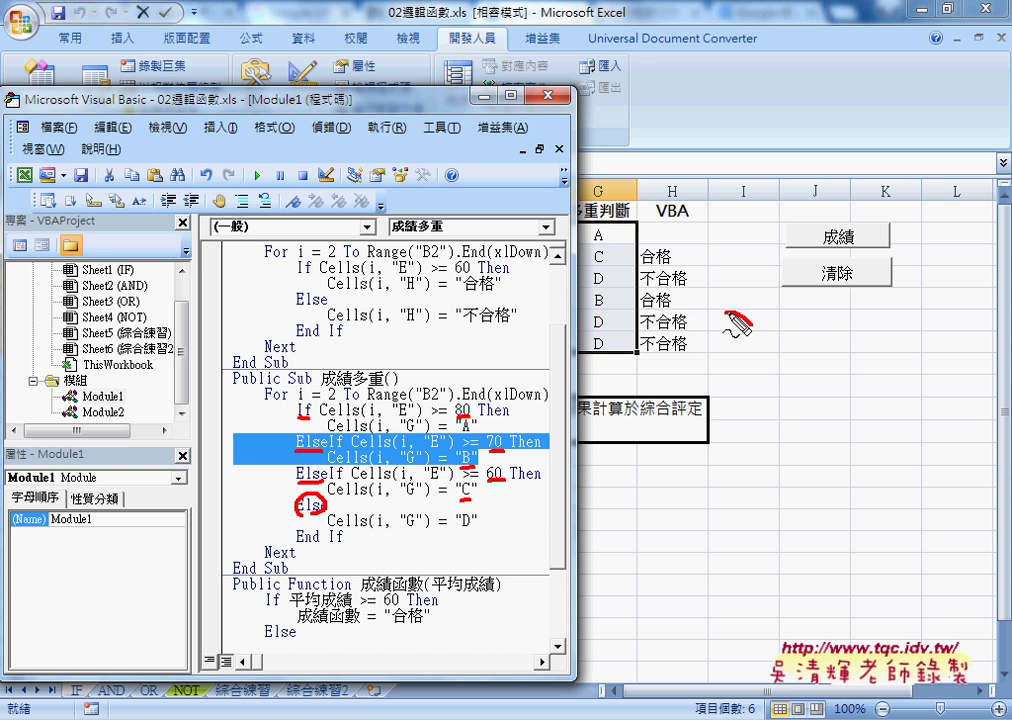
Handwrite a 'Select Case' note beside the sheet, underline it, then cross it out.
mouse_move(748, 322)
mouse_down()
mouse_move(716, 358)
mouse_move(752, 350)
mouse_move(758, 362)
mouse_move(822, 362)
mouse_up()
drag(800, 340, 828, 339)
mouse_move(892, 302)
mouse_down()
mouse_move(892, 360)
mouse_move(942, 362)
mouse_up()
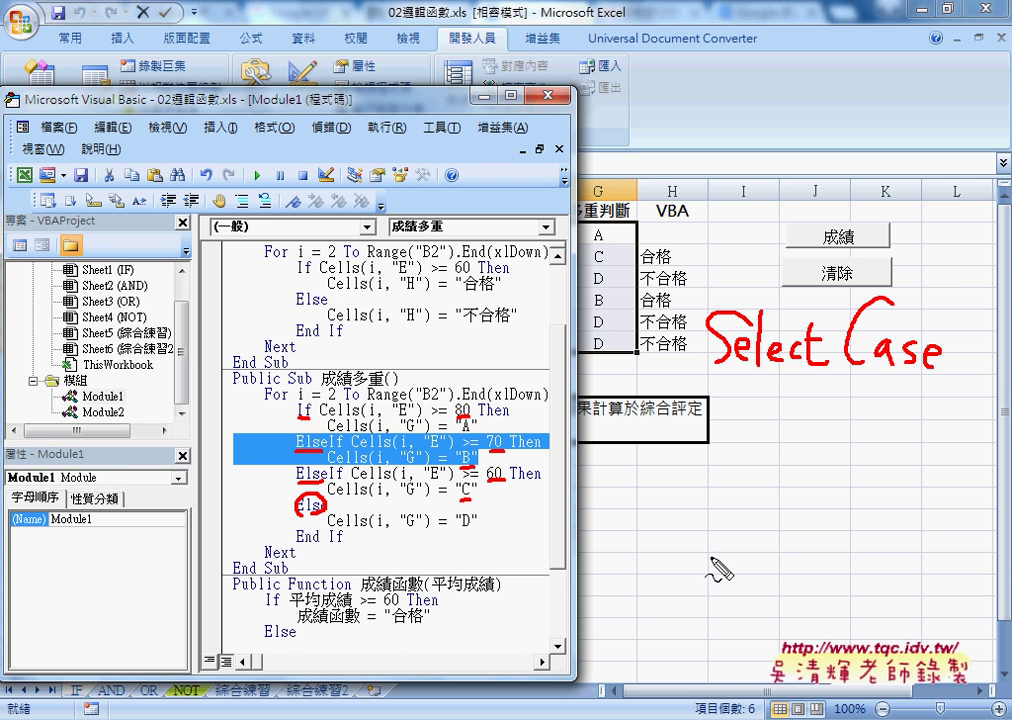
drag(717, 381, 945, 377)
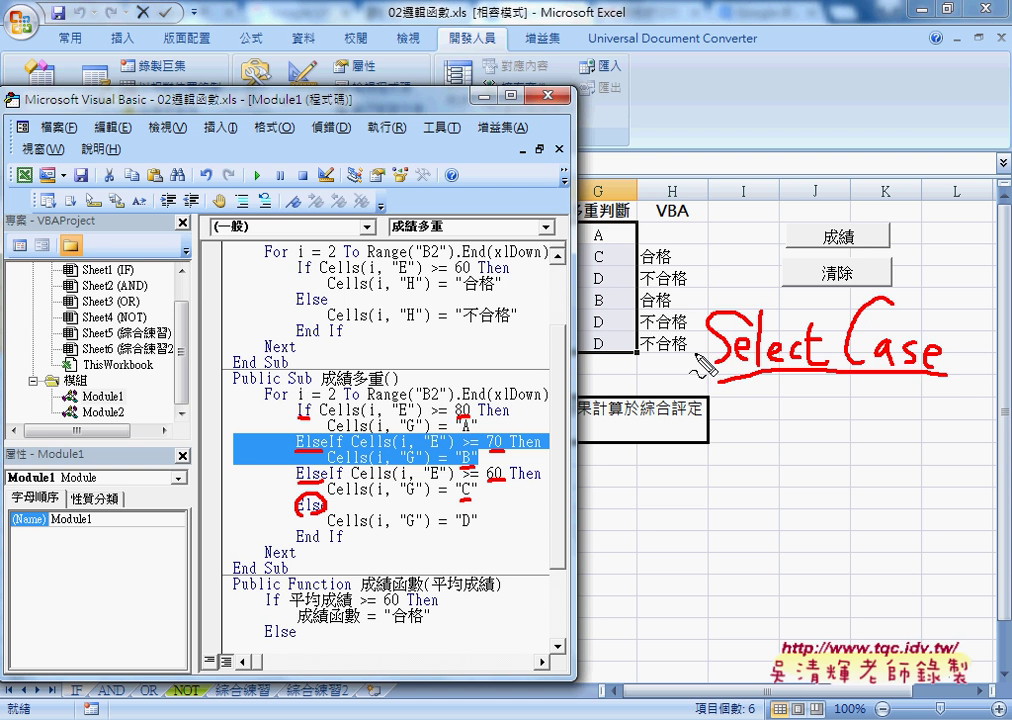
mouse_move(705, 338)
mouse_down()
mouse_move(519, 356)
mouse_move(537, 363)
mouse_up()
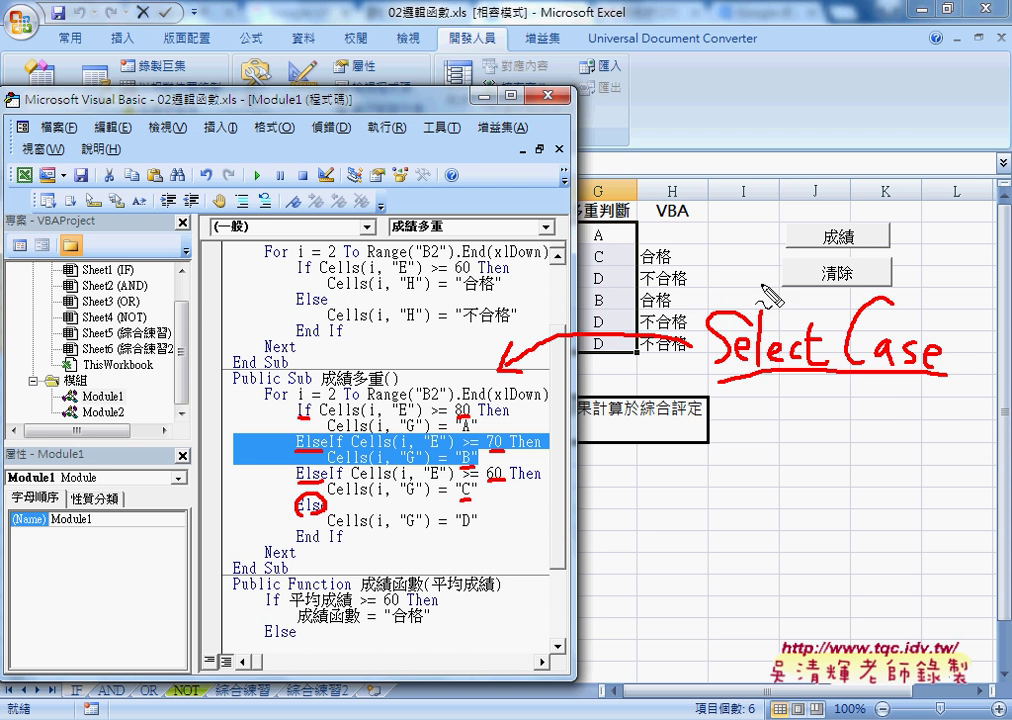
drag(730, 265, 905, 402)
drag(837, 261, 764, 411)
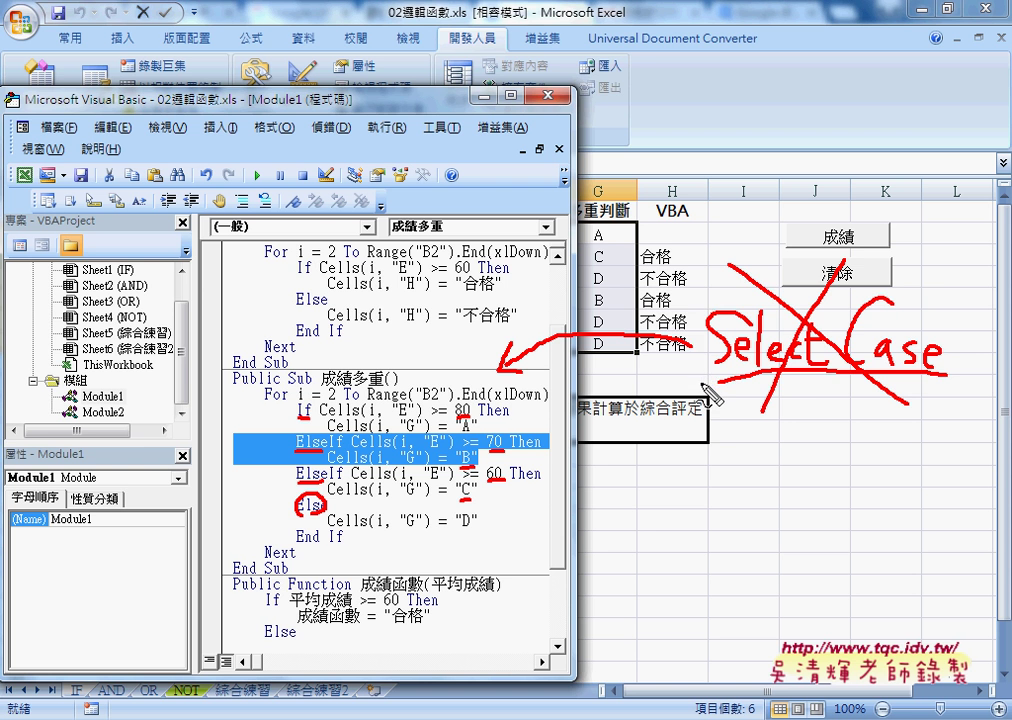
mouse_move(707, 383)
mouse_down()
mouse_move(703, 300)
mouse_move(968, 289)
mouse_move(948, 376)
mouse_up()
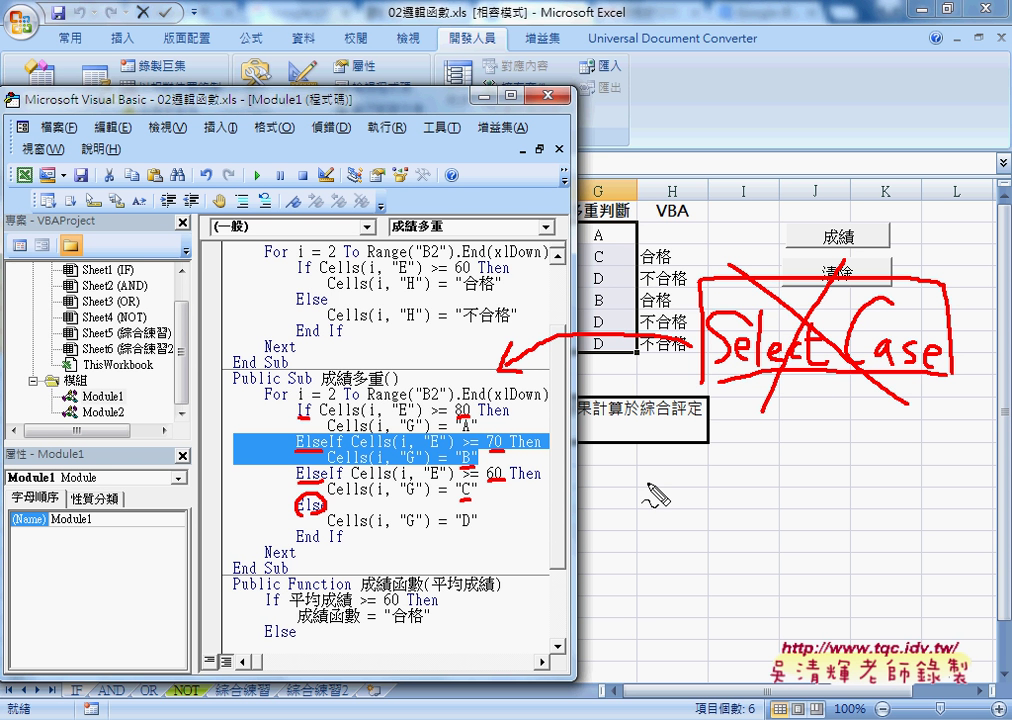
Clear the annotations and delete the existing grades in G2:G7.
key(Escape)
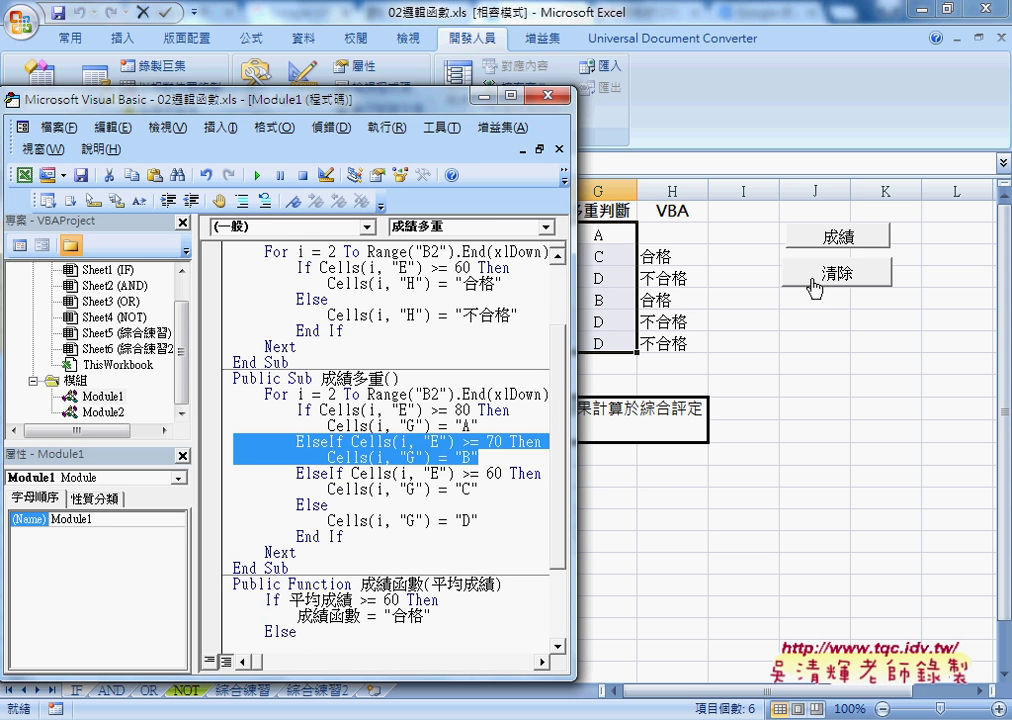
click(613, 232)
drag(613, 232, 604, 354)
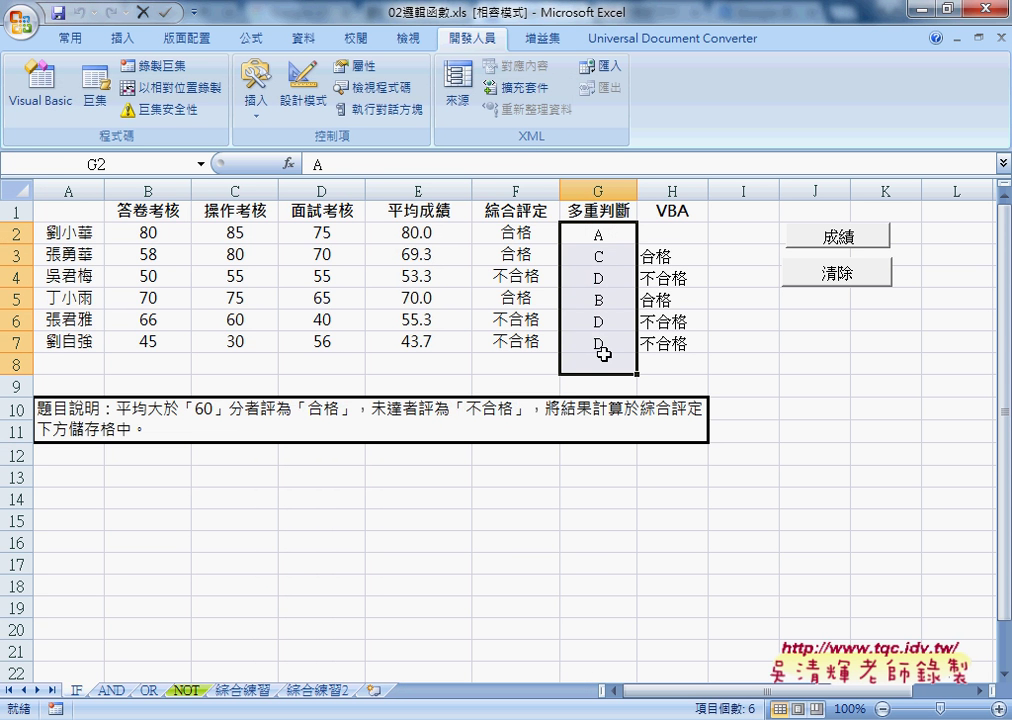
key(Delete)
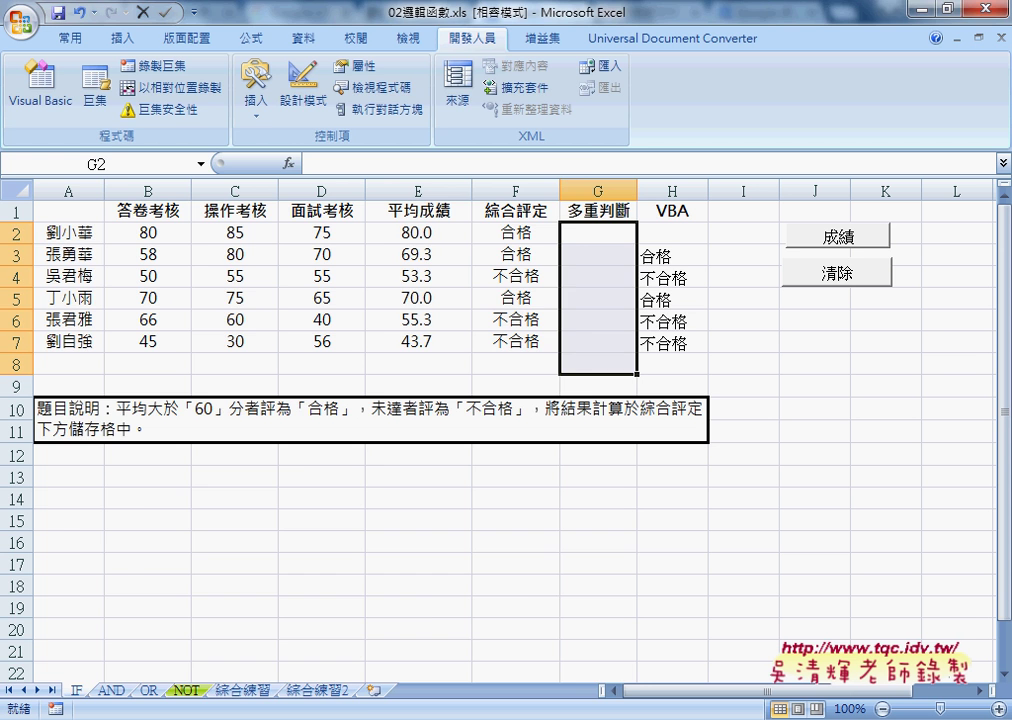
Run the 成績多重 macro with F5 to refill grades A, C, D, B, D, D.
click(500, 580)
click(328, 441)
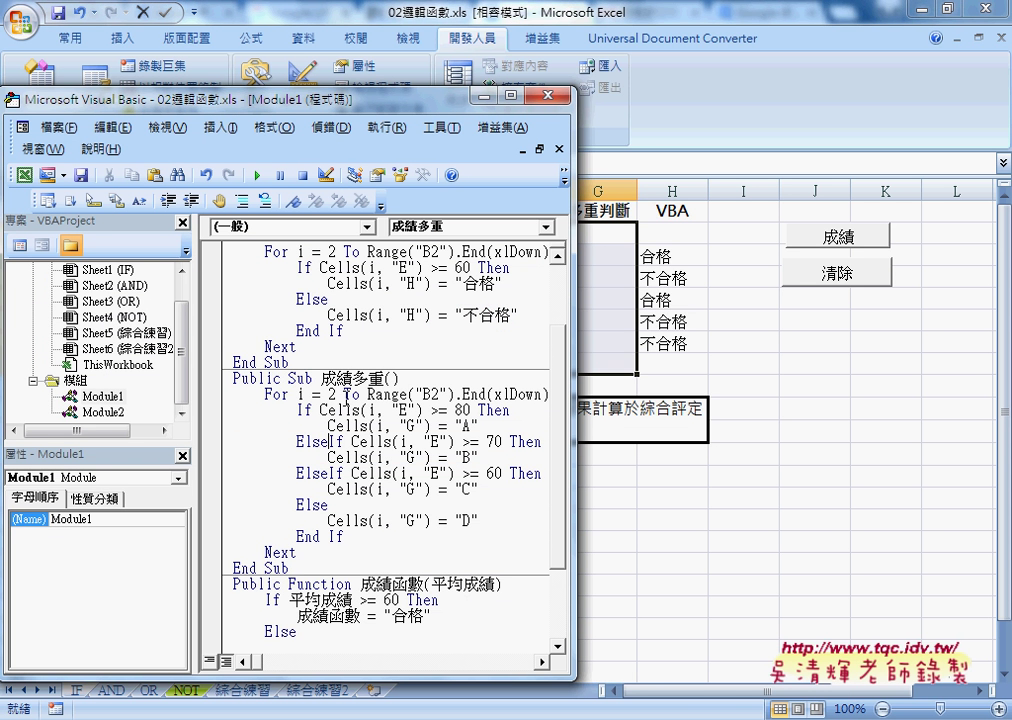
click(258, 176)
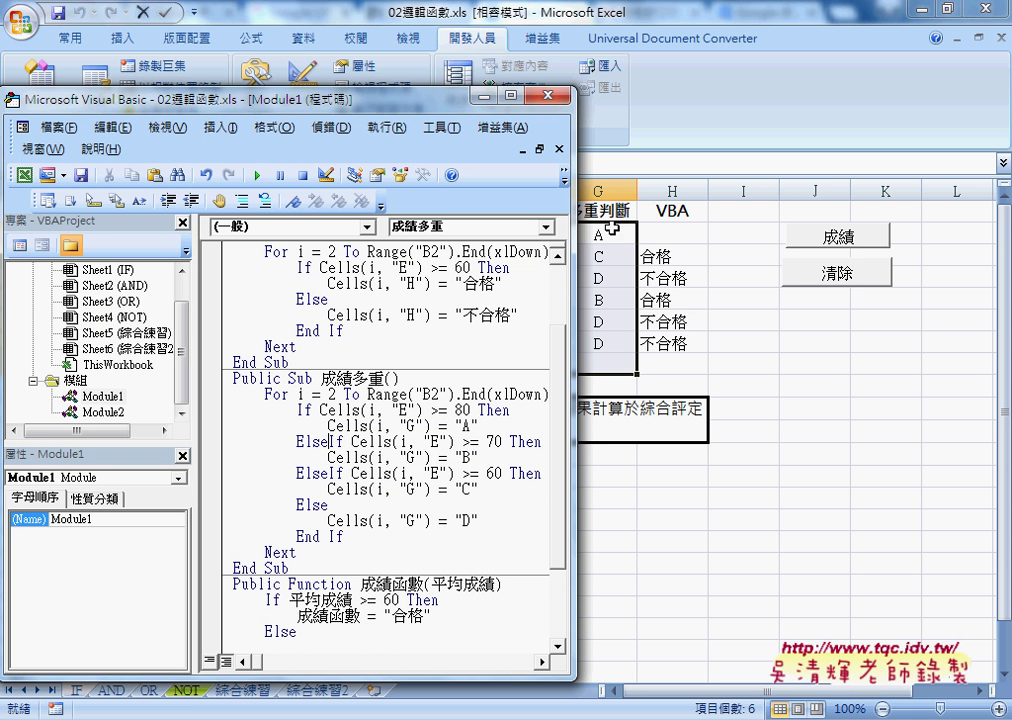
Narrow the code window and clear the refilled grades from G2:G7 again.
mouse_move(576, 300)
mouse_down()
mouse_move(363, 300)
mouse_move(440, 298)
mouse_move(385, 288)
mouse_up()
drag(594, 235, 592, 338)
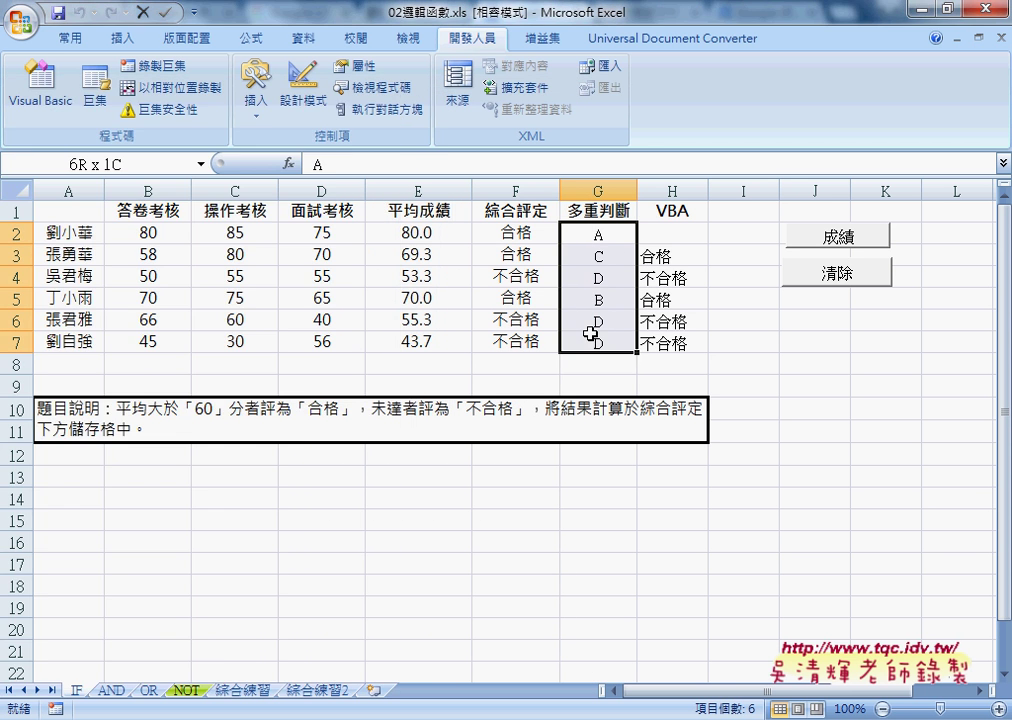
key(Delete)
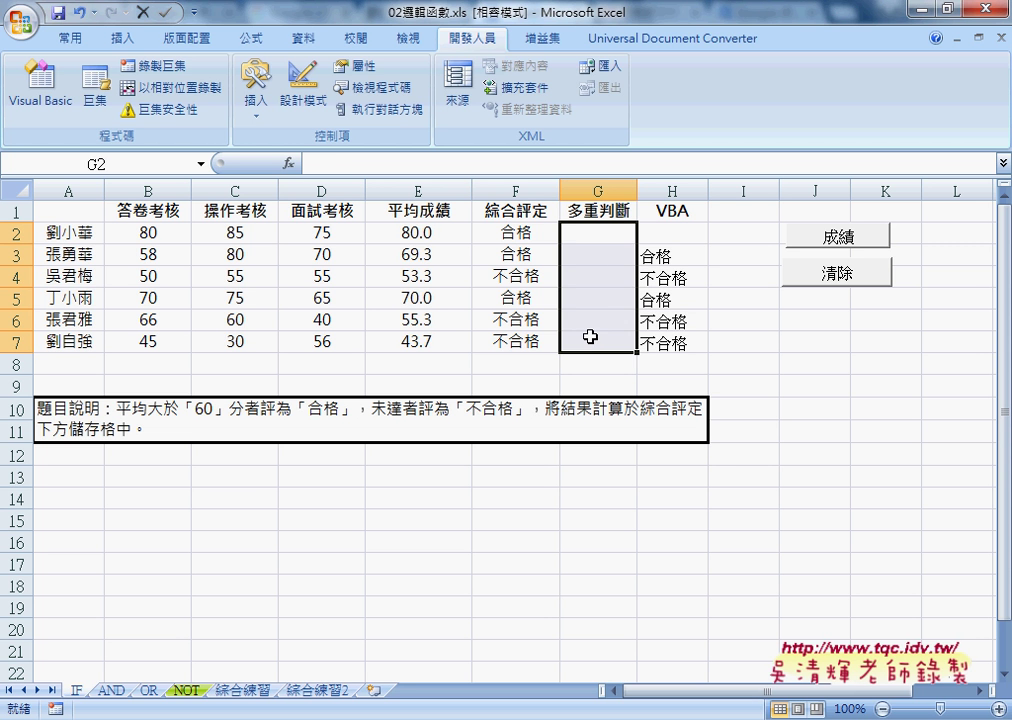
click(603, 243)
click(665, 242)
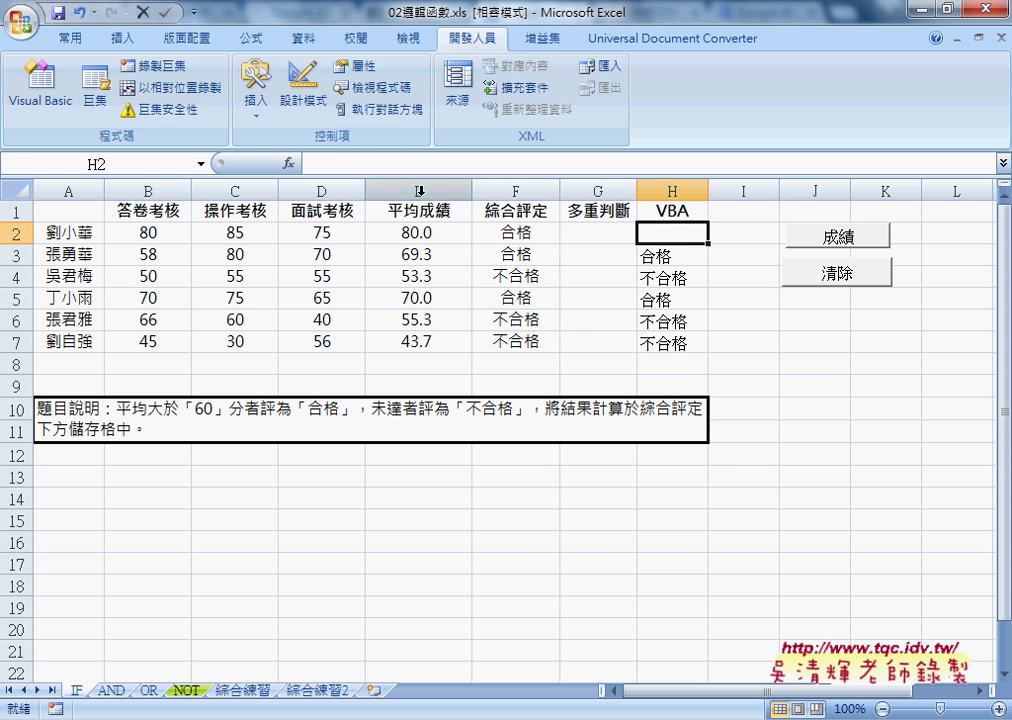
click(289, 163)
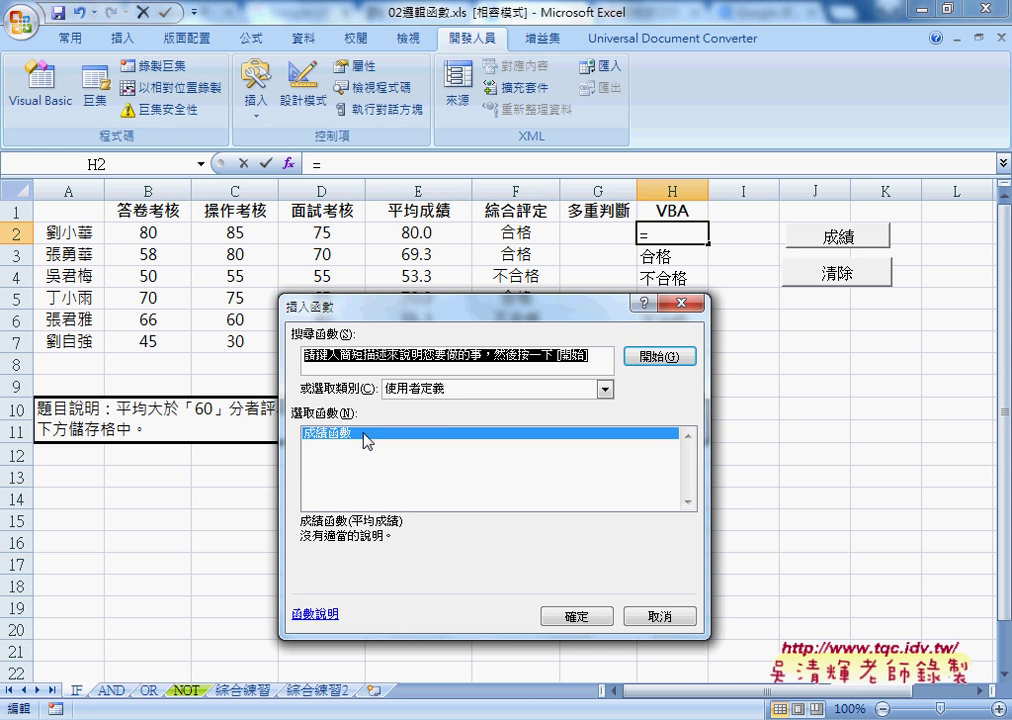
click(690, 617)
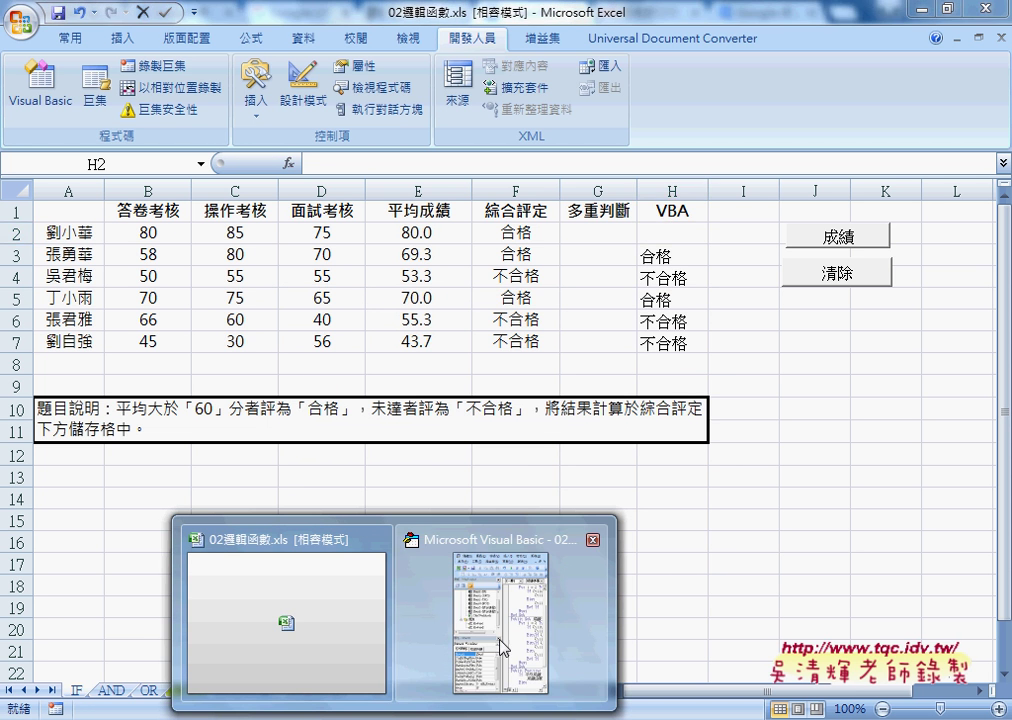
click(508, 590)
Widen the code window, scroll down to the 成績函數 function, and shrink the Project pane.
drag(386, 450, 624, 452)
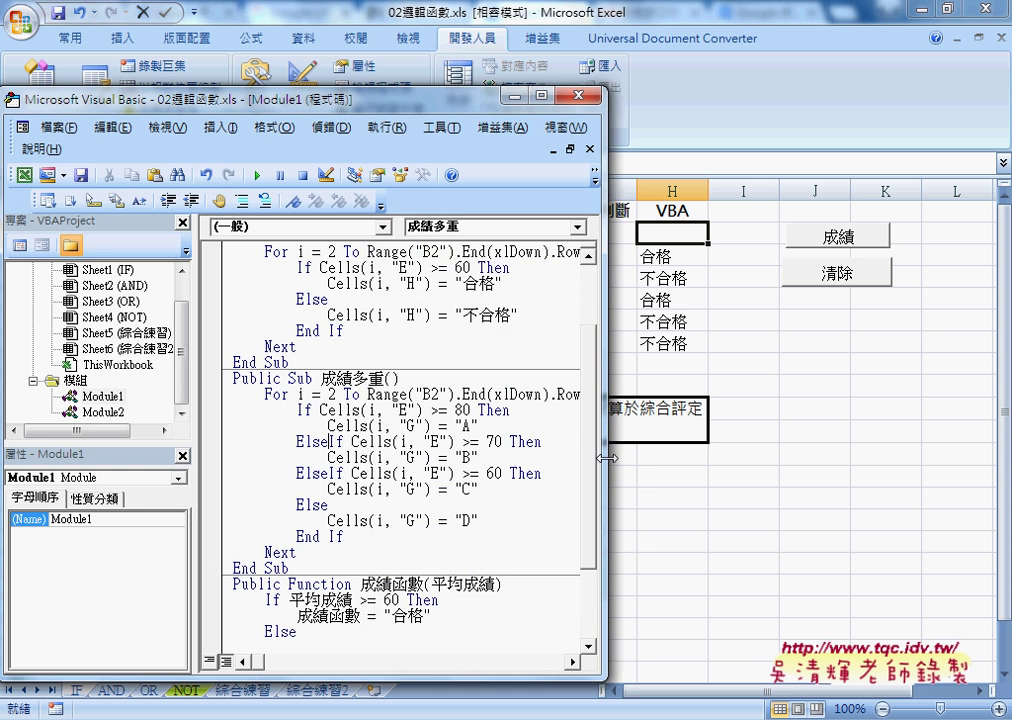
scroll(330, 545, down, 1)
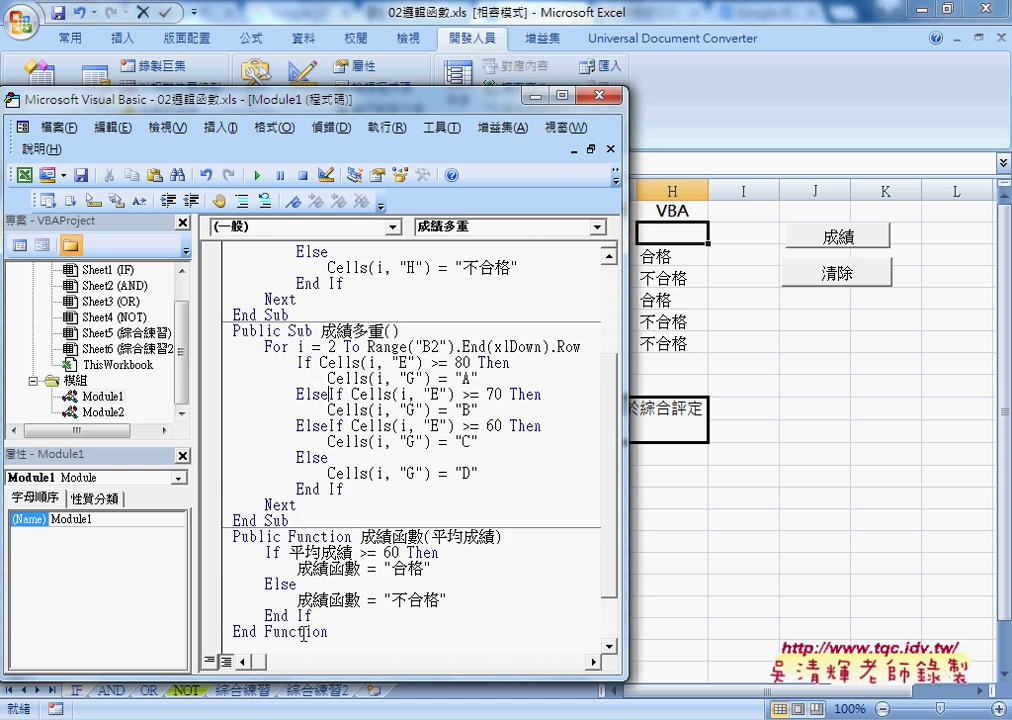
scroll(320, 535, down, 1)
click(312, 527)
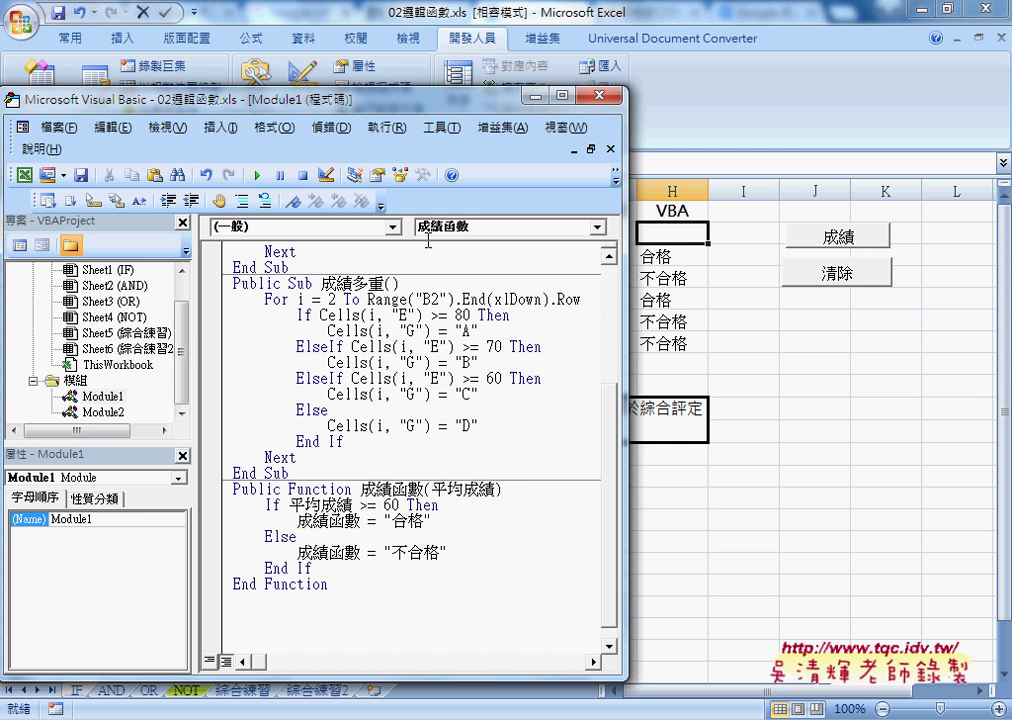
drag(193, 356, 133, 356)
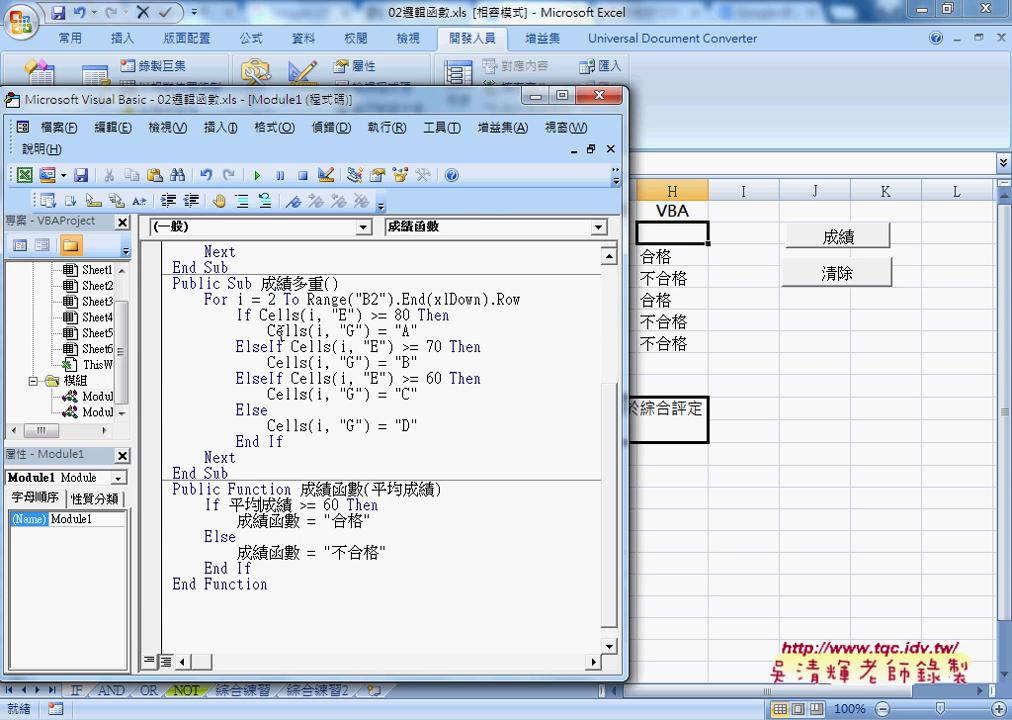
Highlight the ElseIf 70-point condition and its grade B assignment in 成績多重.
click(243, 317)
drag(236, 347, 268, 347)
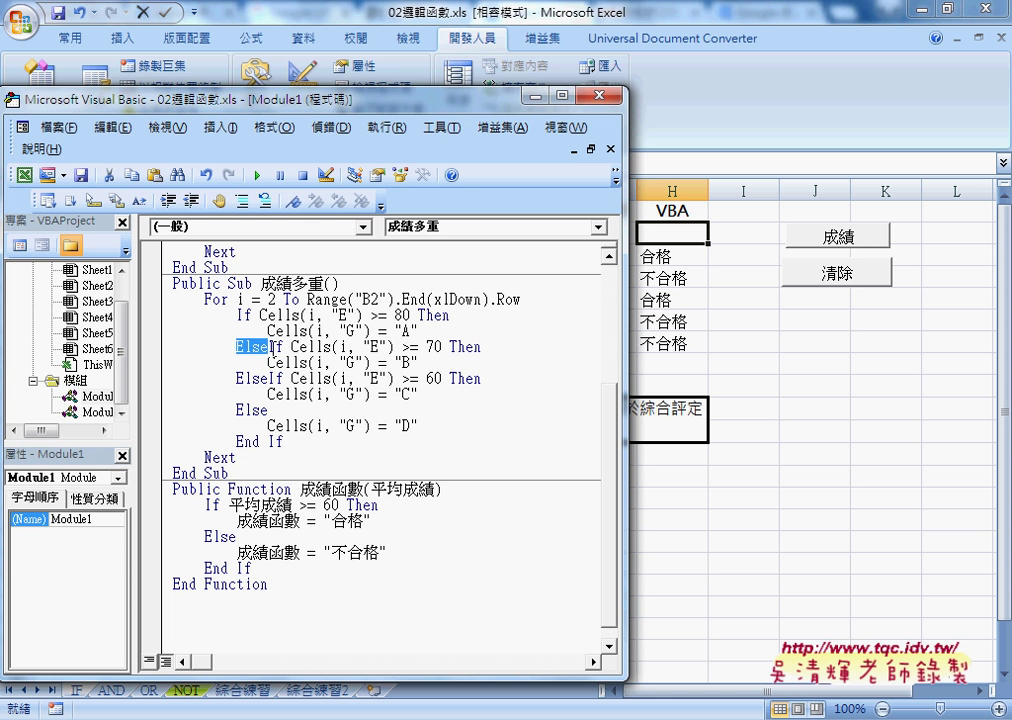
click(269, 347)
drag(269, 347, 418, 362)
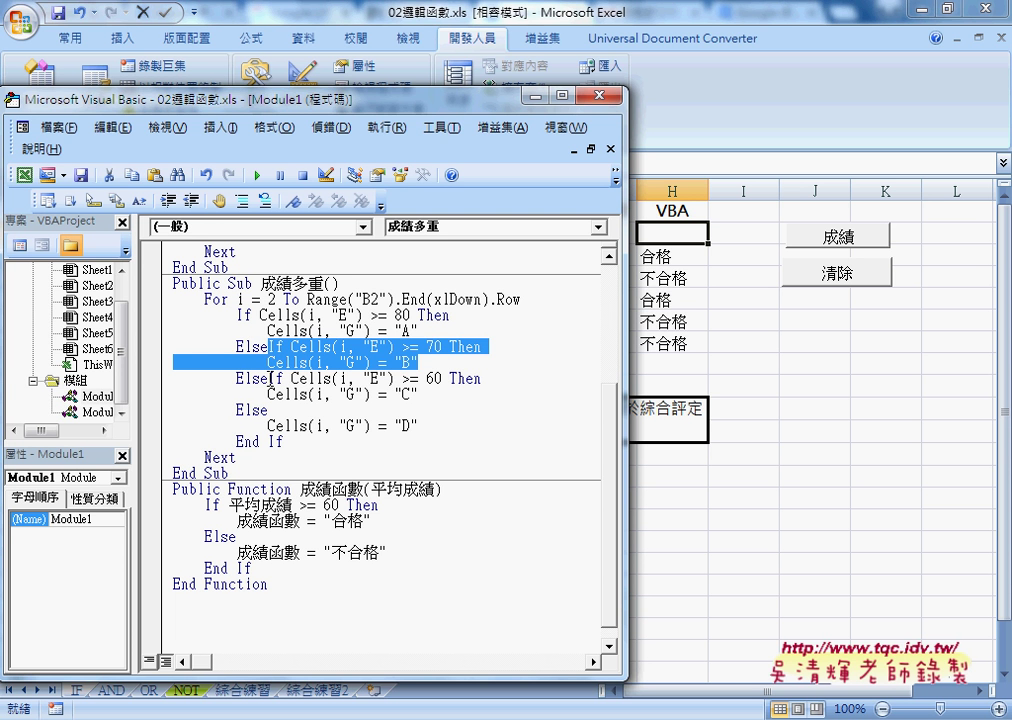
click(205, 346)
drag(189, 344, 271, 362)
click(245, 377)
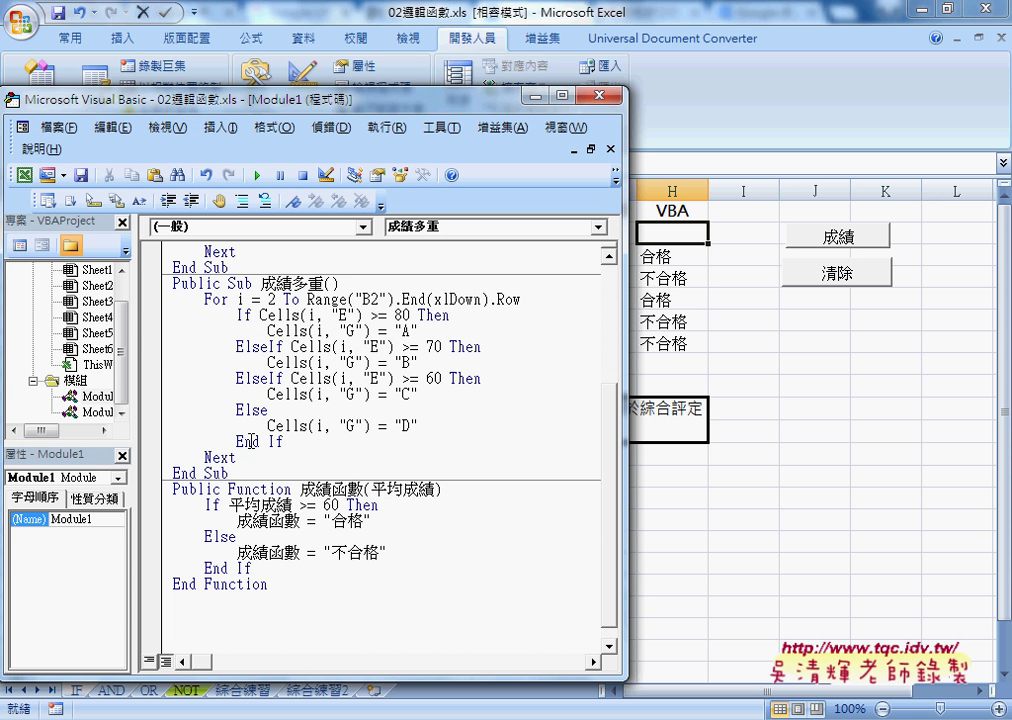
drag(237, 410, 268, 410)
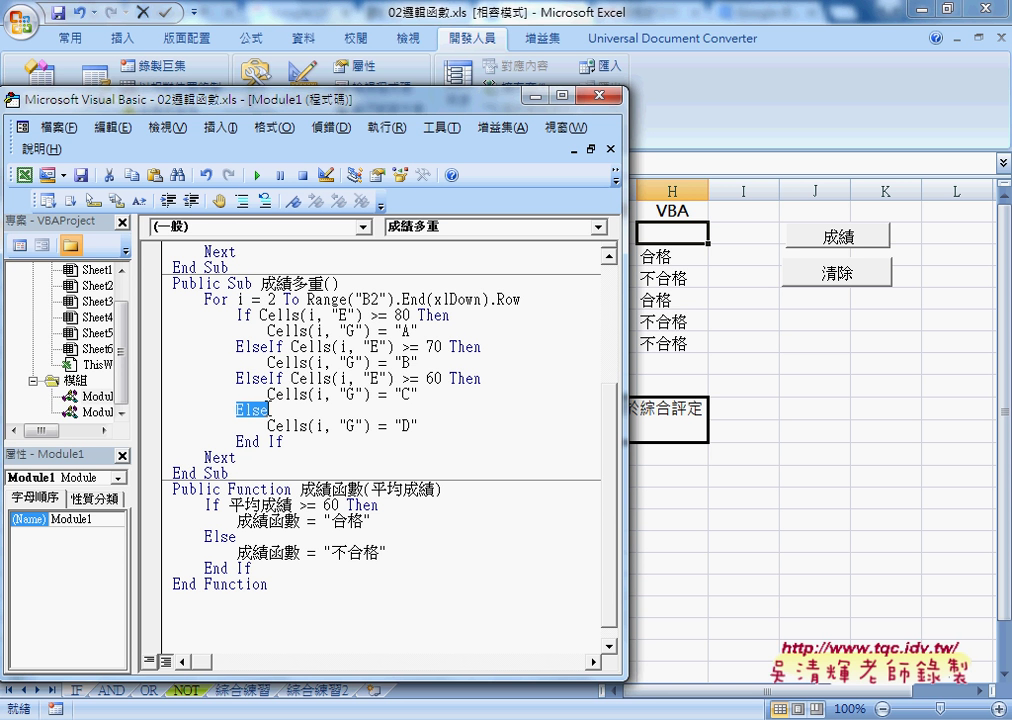
drag(303, 590, 162, 489)
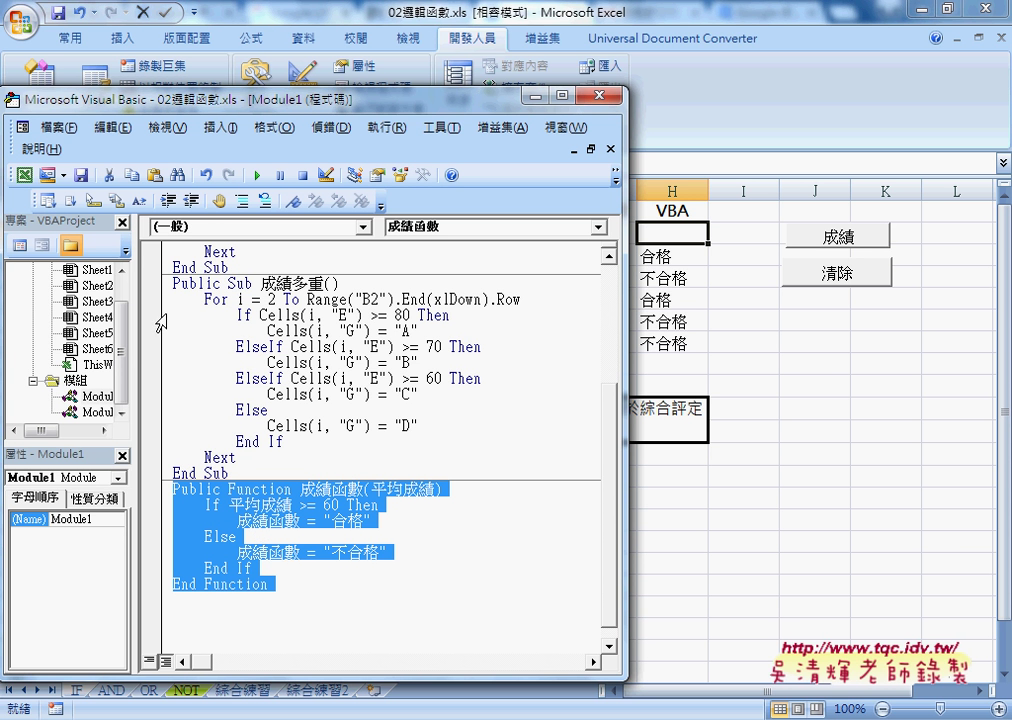
drag(160, 318, 164, 338)
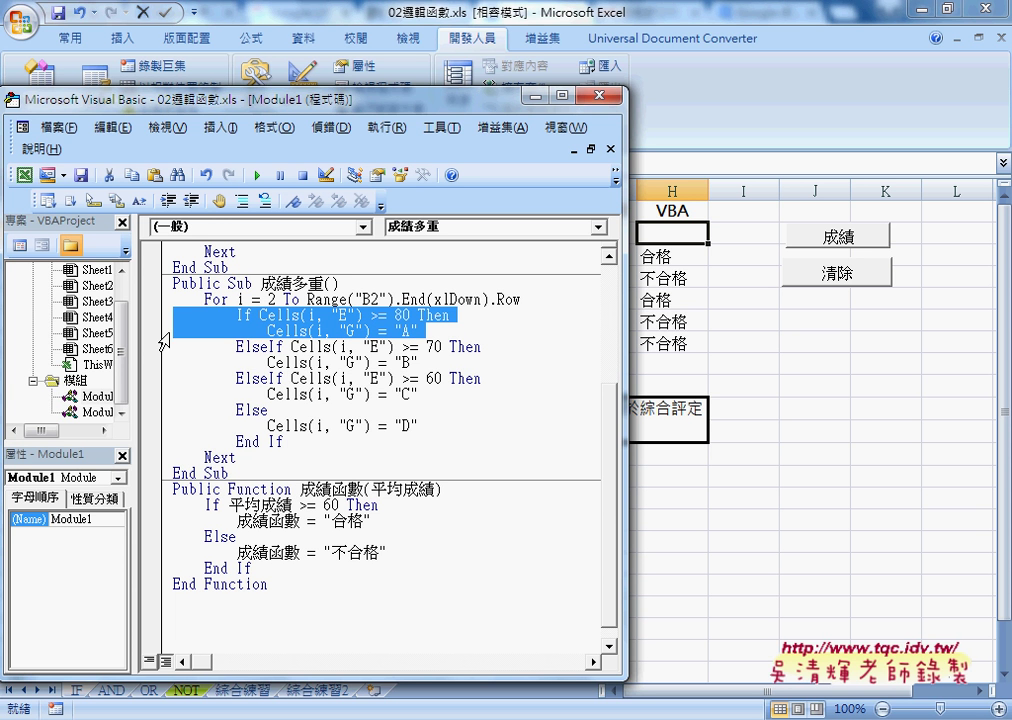
click(262, 347)
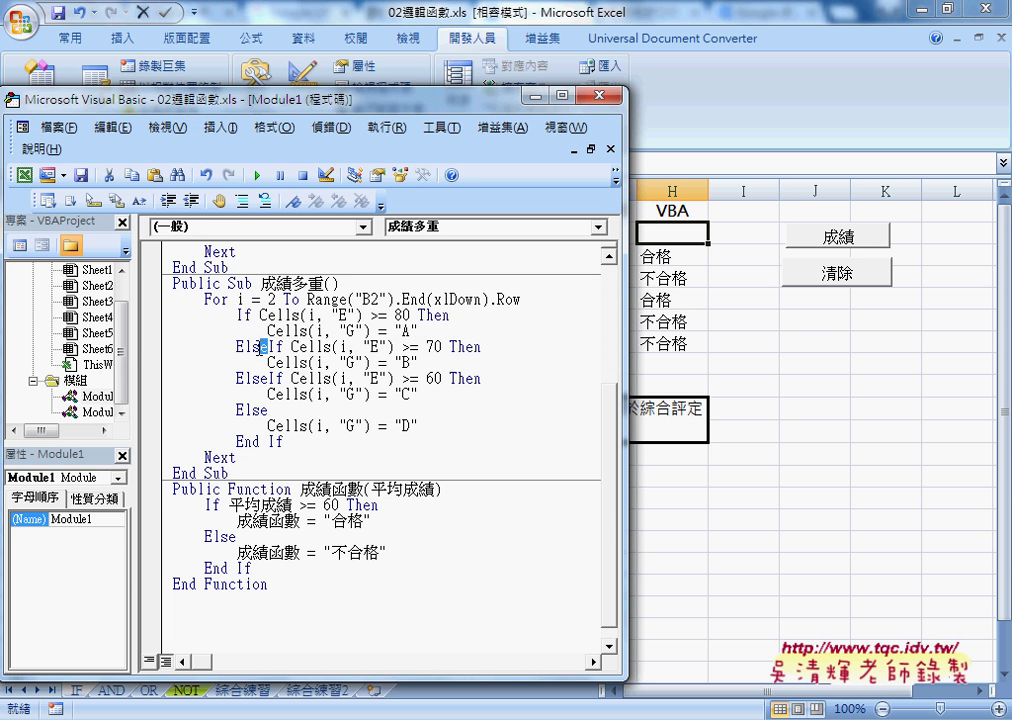
key(shift+Home)
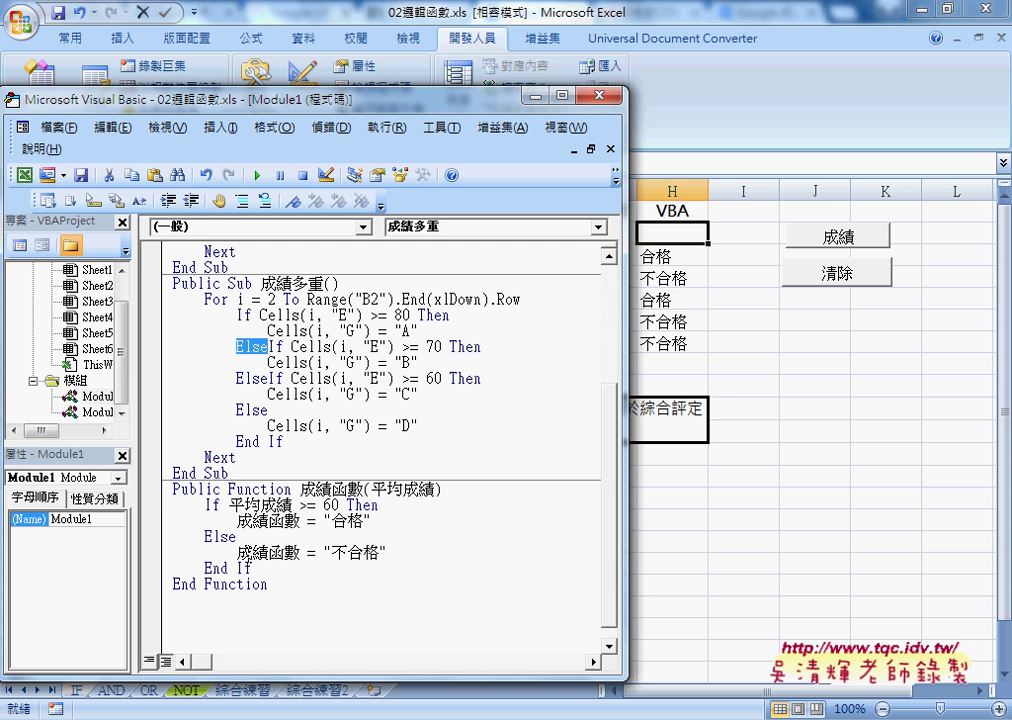